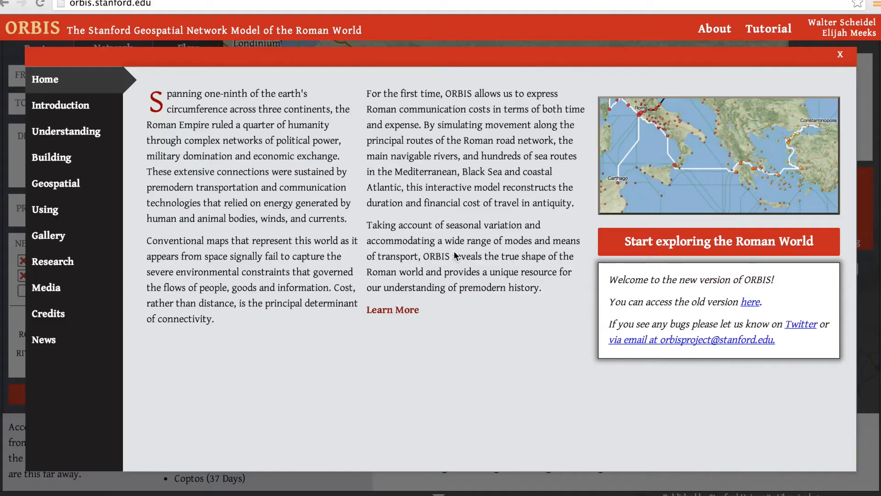
Close the introduction window and look over the Network and Flow options before returning to the Route options.
click(841, 55)
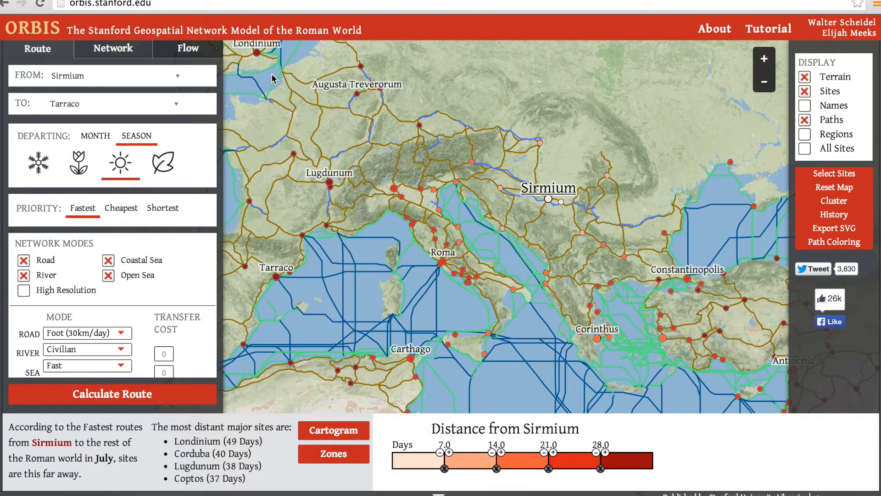
mouse_move(28, 57)
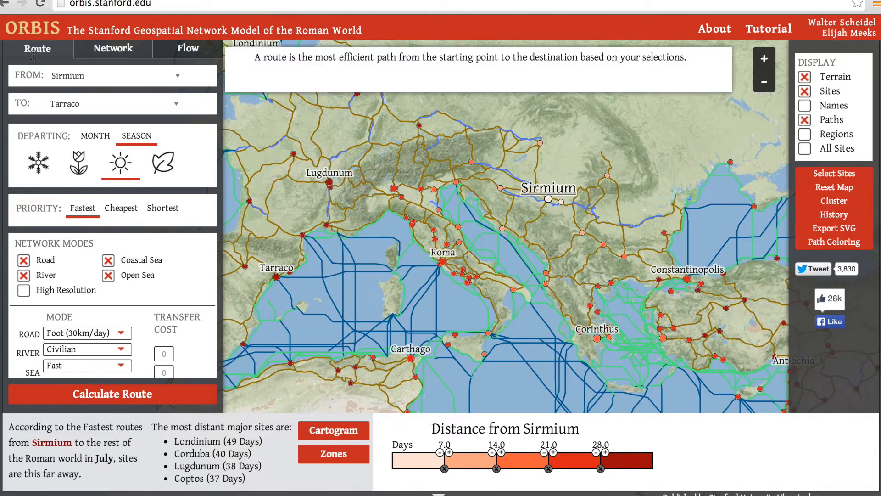
click(101, 57)
click(168, 55)
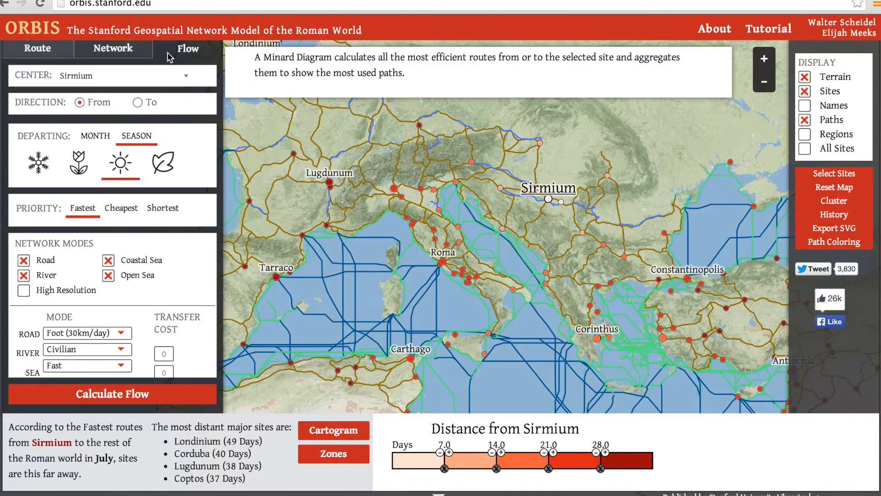
click(37, 48)
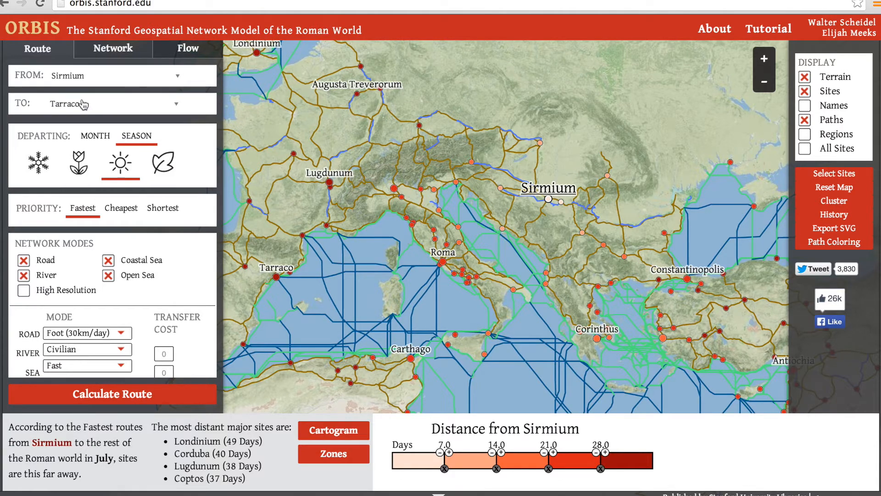
Calculate the fastest summer route from Londinium to Roma.
click(112, 81)
text(lond)
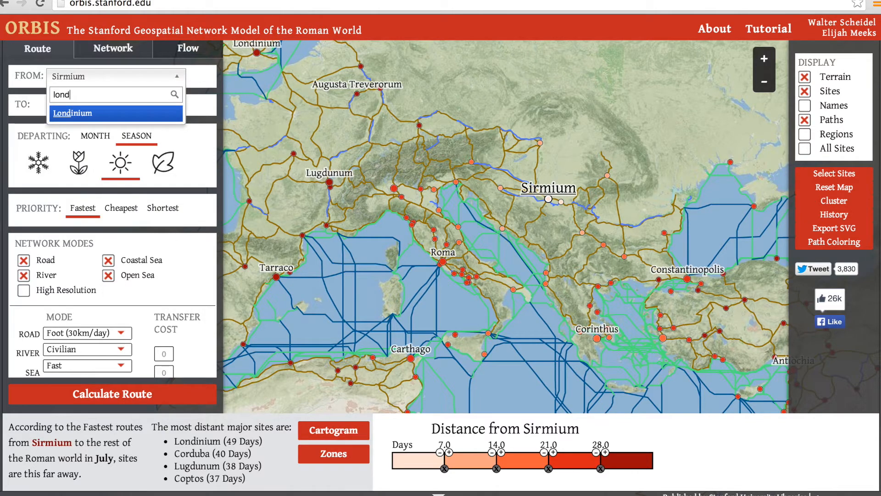
key(Return)
click(124, 106)
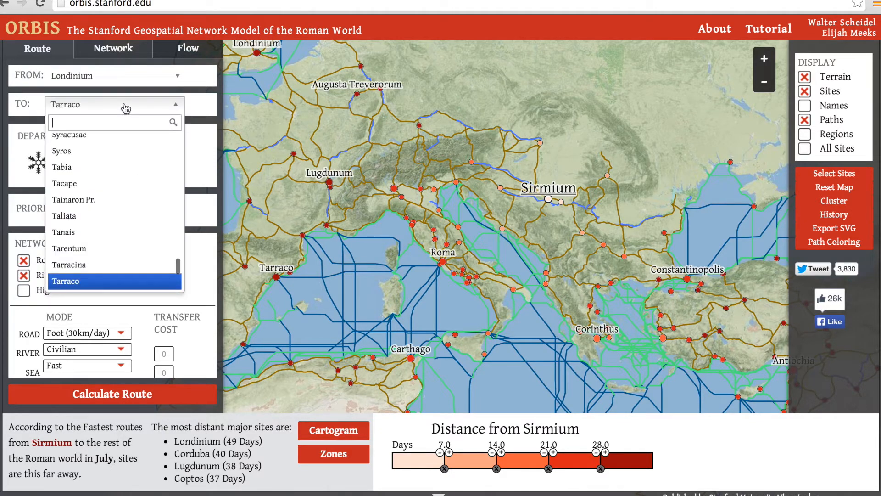
text(roma)
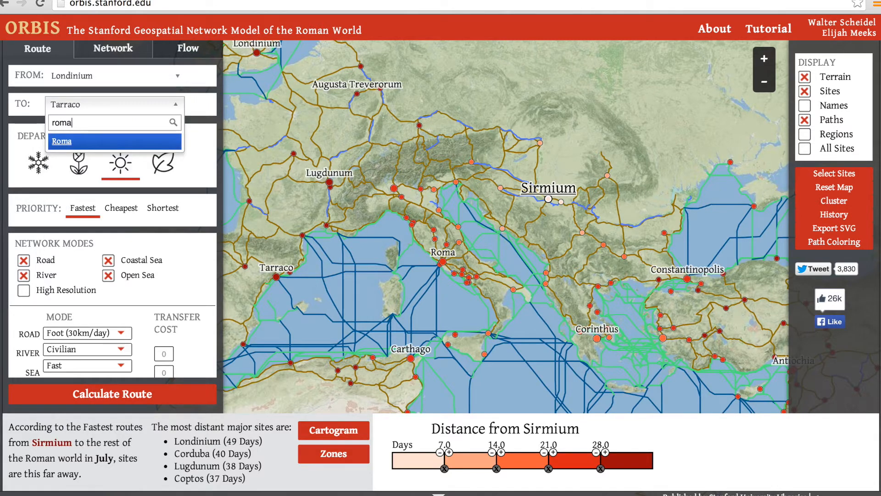
key(Return)
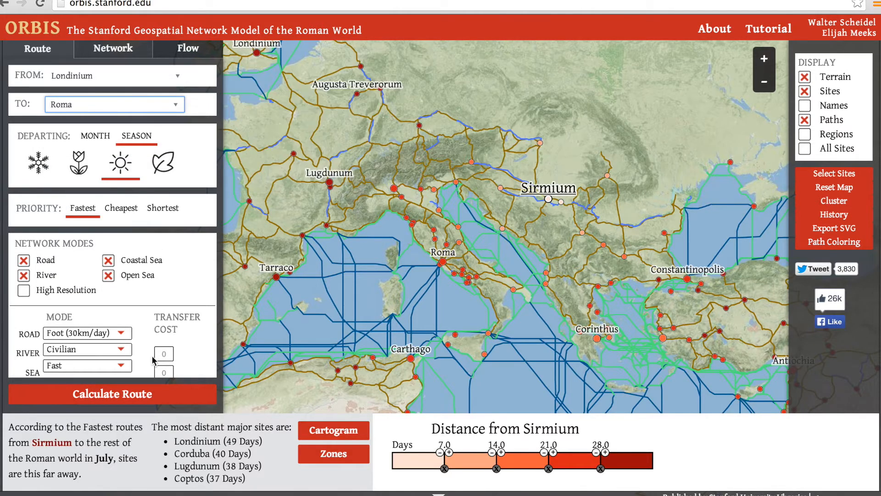
click(147, 402)
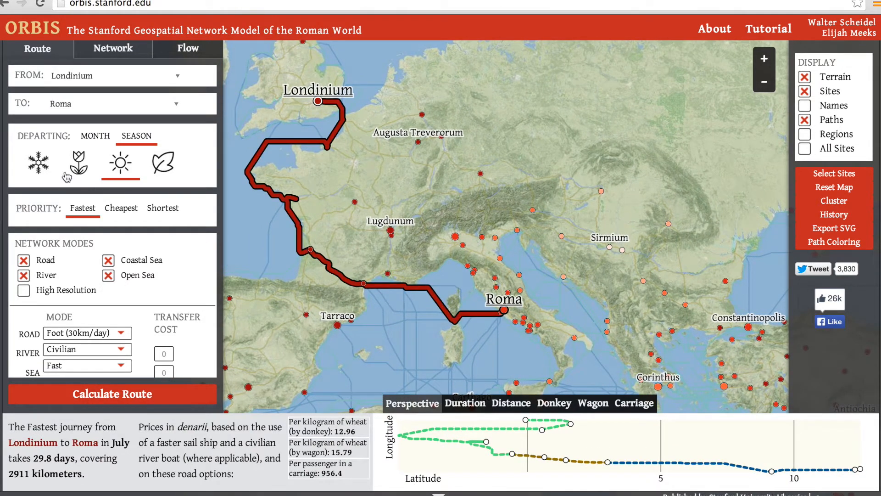
Calculate the cheapest route from Londinium to Roma, and recalculate it for a February departure.
click(126, 215)
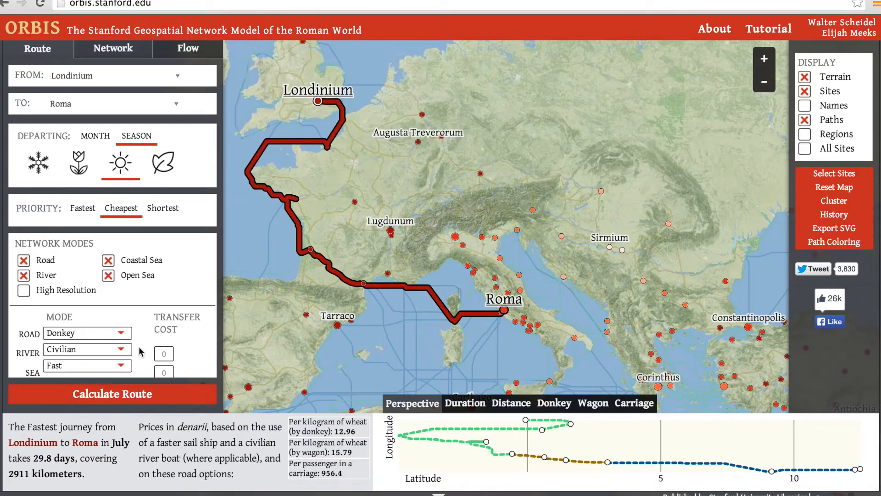
click(147, 396)
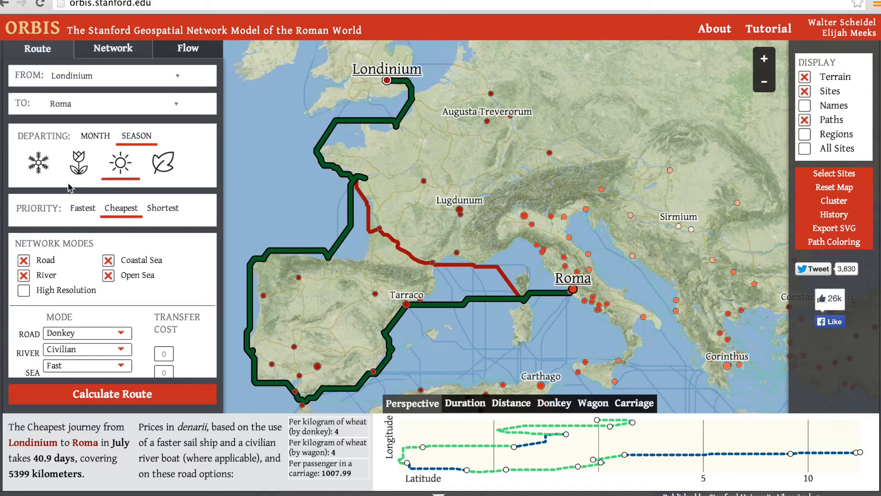
click(39, 170)
click(92, 143)
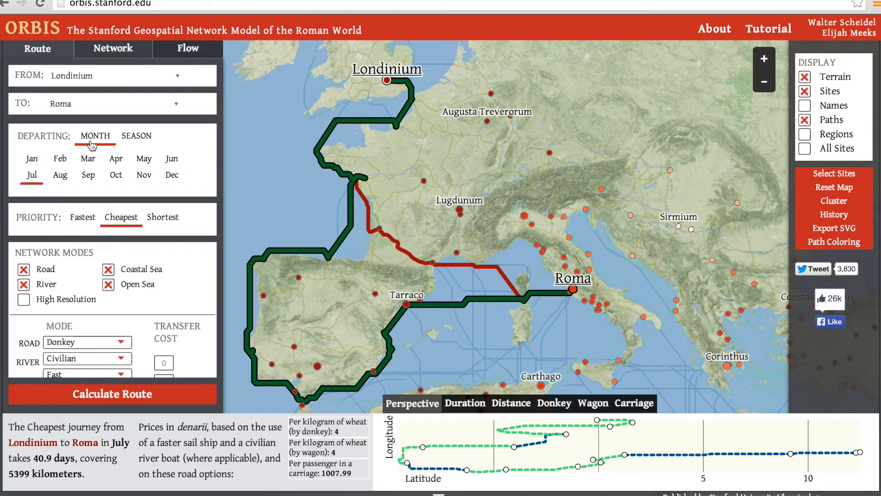
click(65, 163)
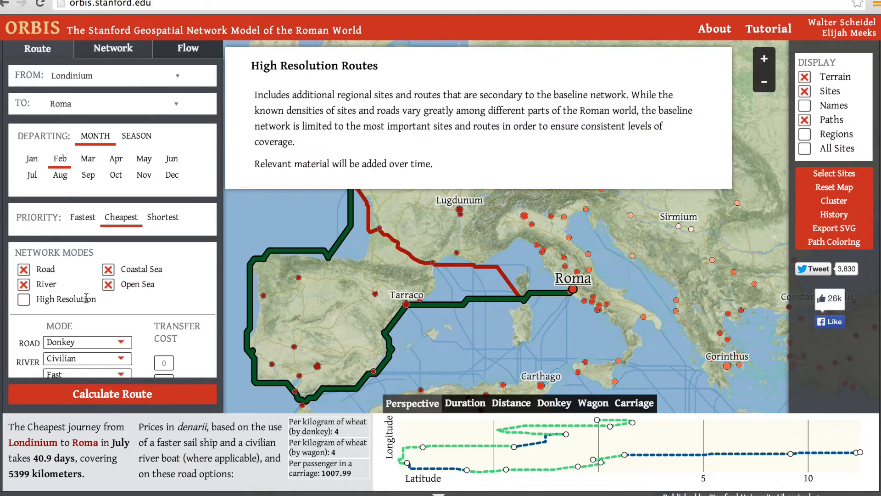
click(105, 399)
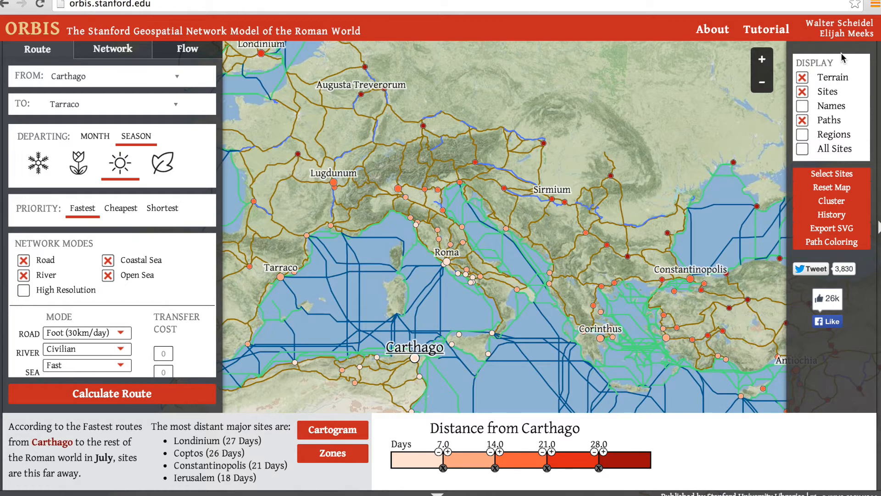
Switch to the Network function and set Roma as the center.
click(131, 53)
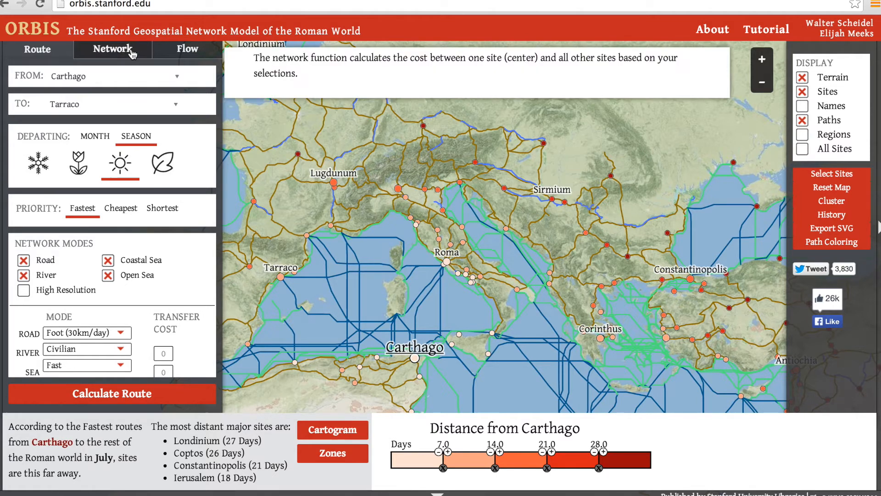
click(132, 51)
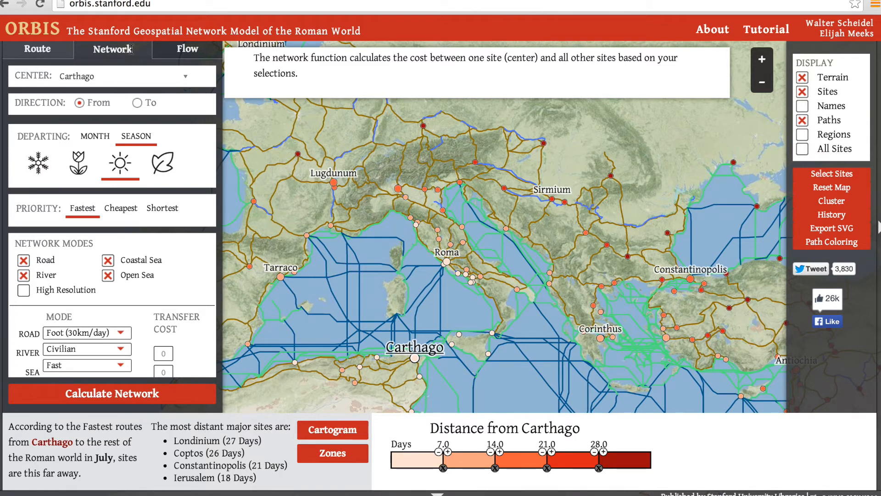
click(127, 79)
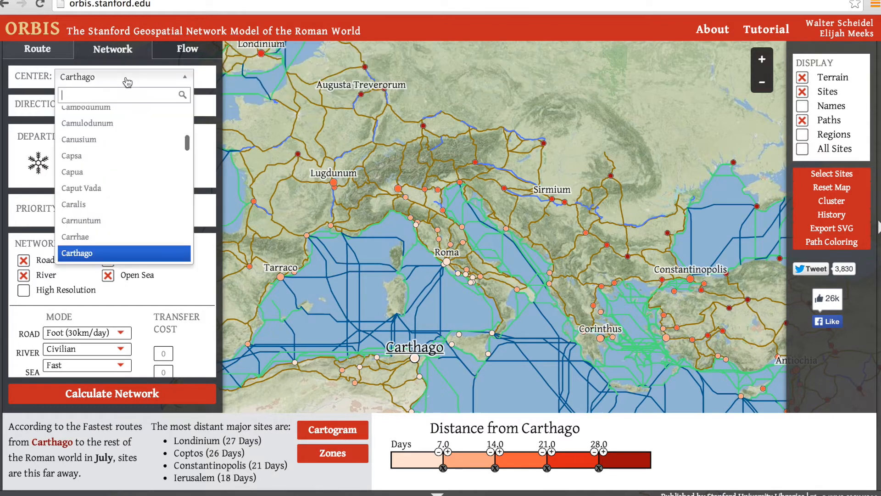
text(roma)
click(109, 110)
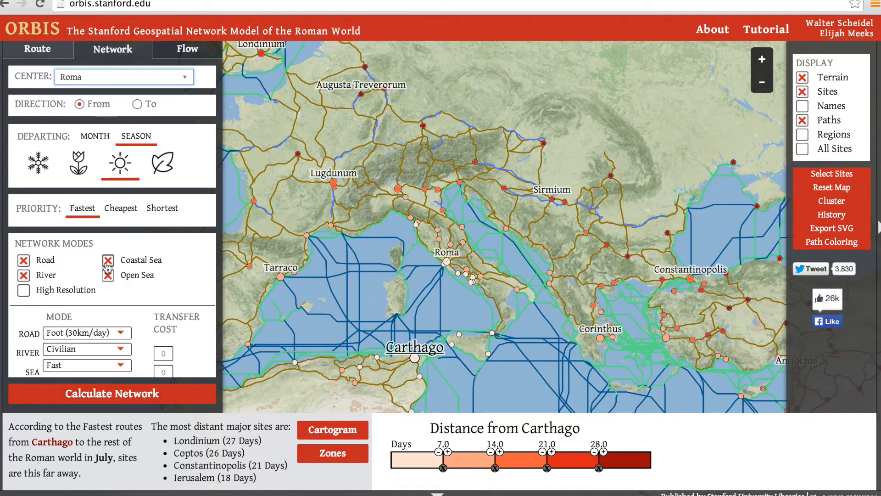
Exclude open sea travel and calculate the fastest summer network from Roma.
click(109, 275)
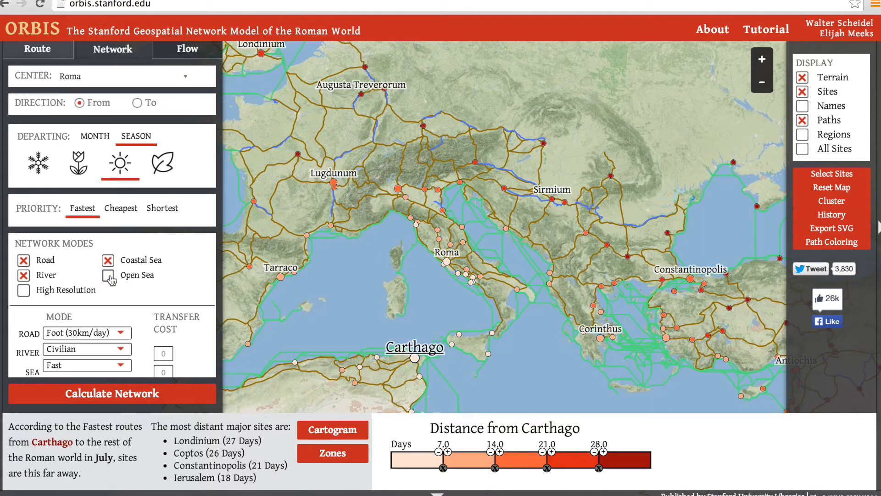
click(108, 276)
click(109, 275)
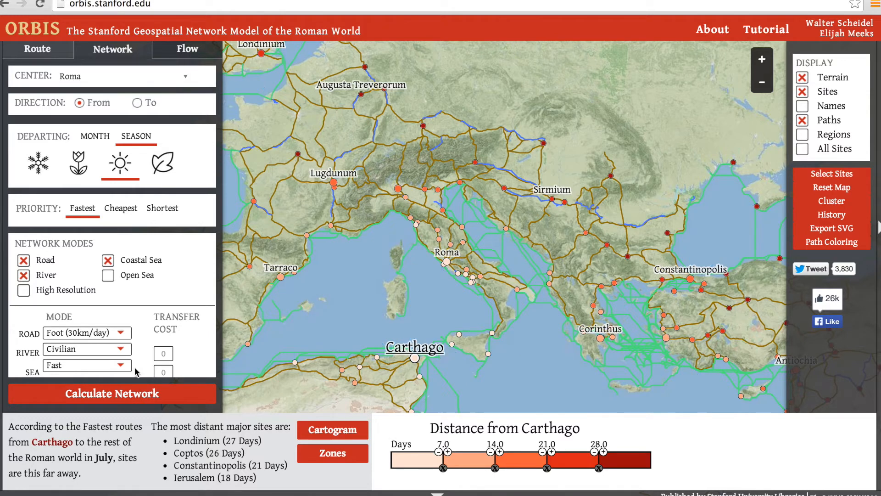
click(141, 394)
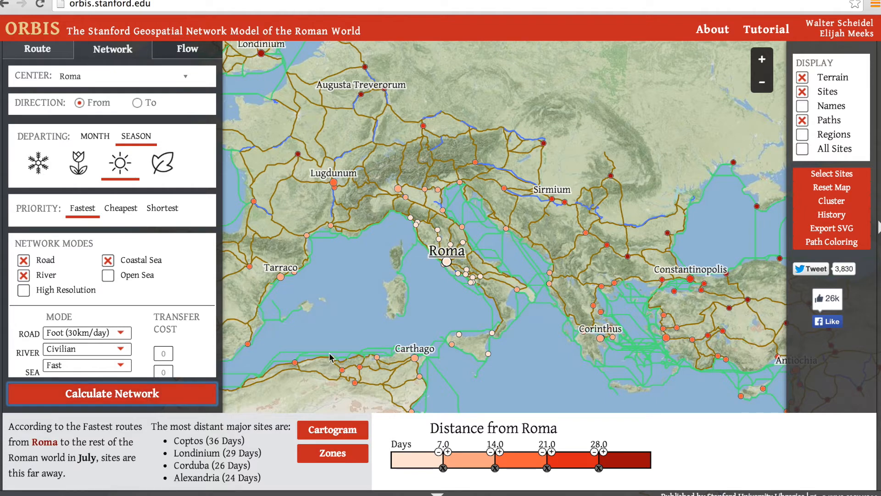
Hide the side panels for a full view of the empire and color the network paths by distance from Roma.
scroll(375, 309, down, 1)
scroll(375, 309, down, 1)
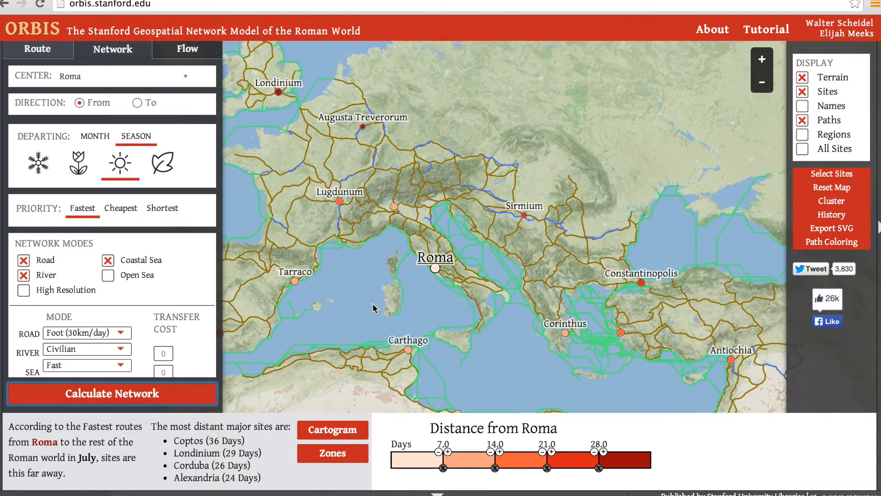
click(2, 269)
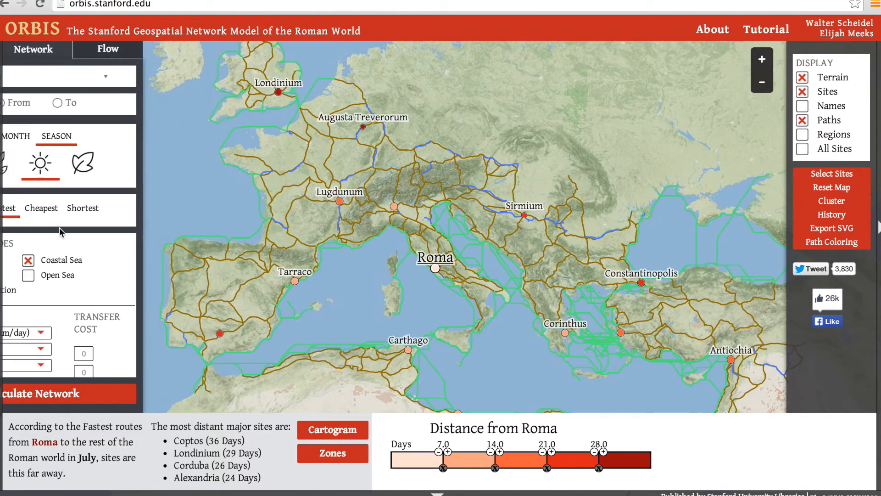
click(879, 125)
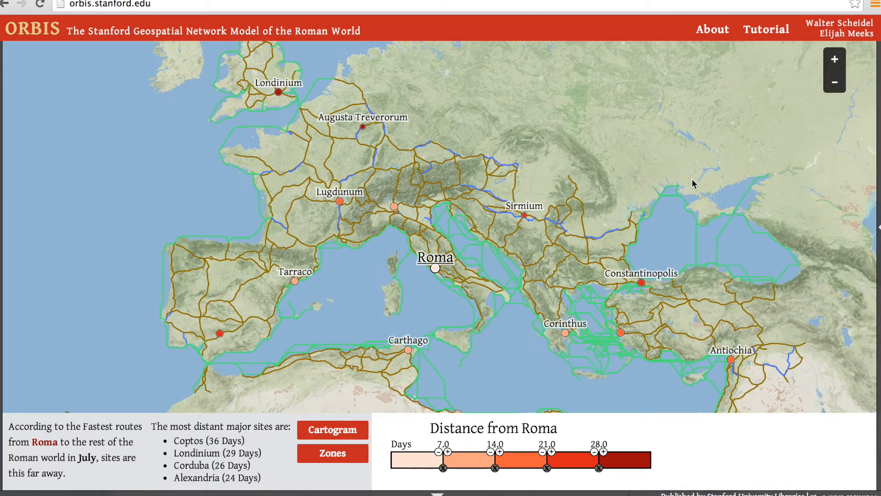
drag(507, 356, 498, 311)
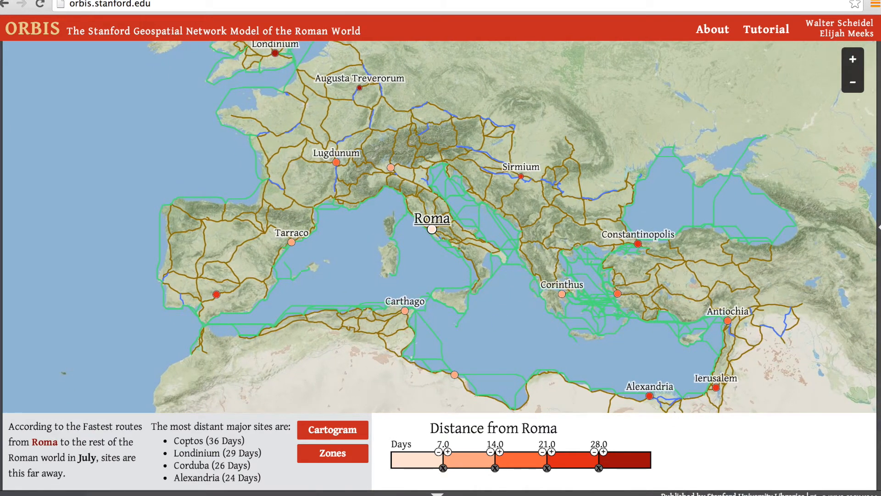
click(878, 227)
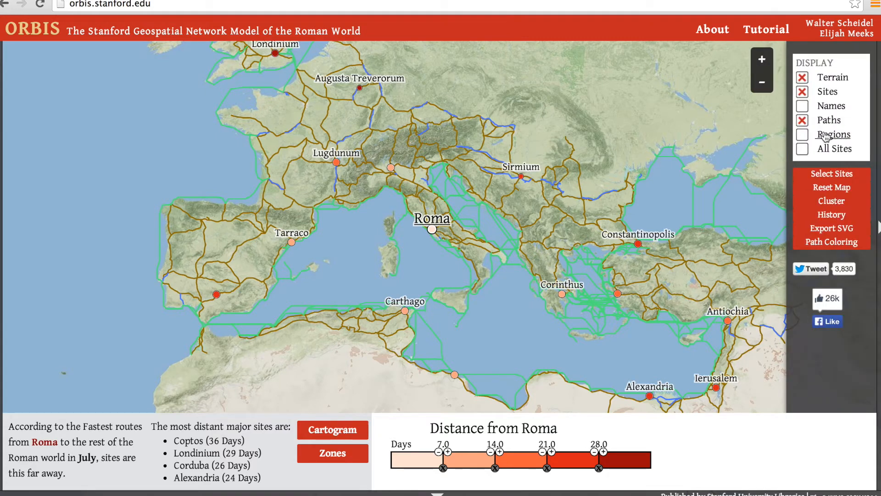
click(831, 244)
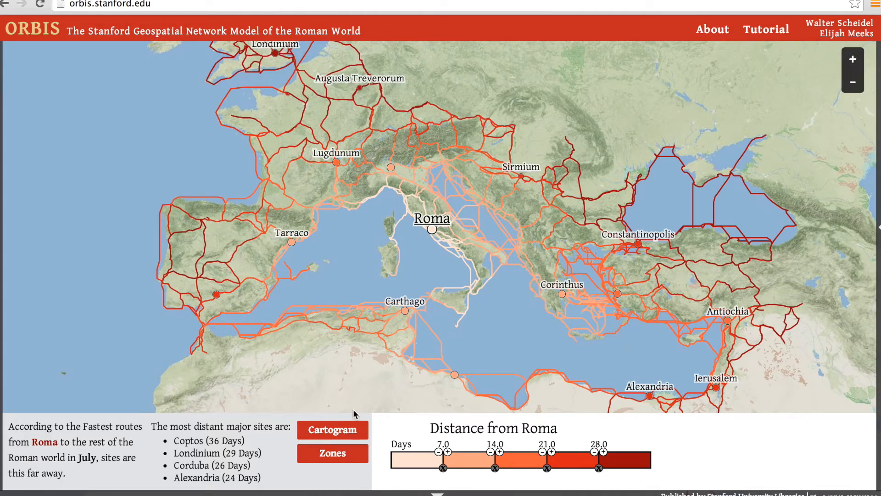
Display the travel-time zones around Roma on the map and hide them again.
mouse_move(348, 434)
click(345, 455)
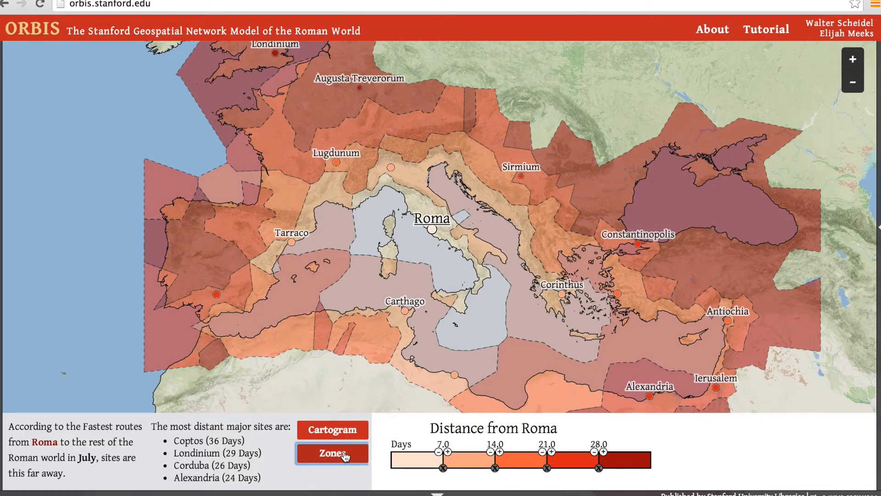
click(345, 454)
Show the Roma network as a cartogram with all sites displayed and path coloring applied.
click(338, 429)
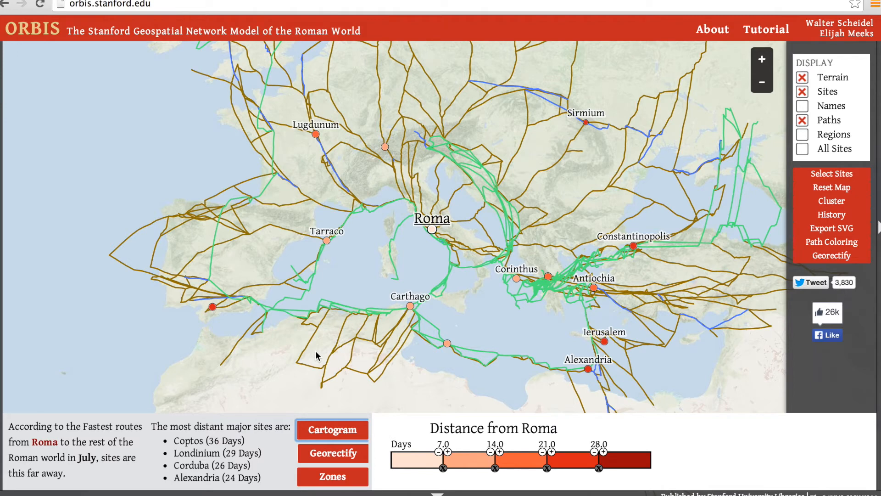
click(802, 149)
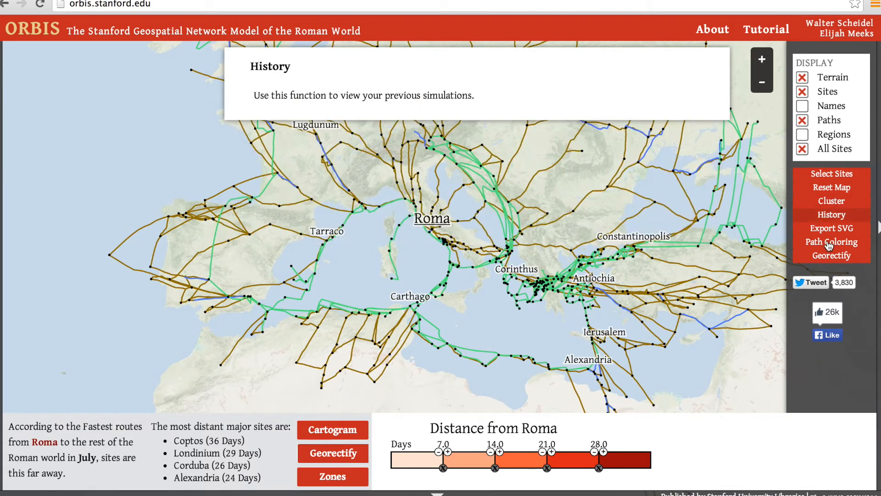
click(829, 243)
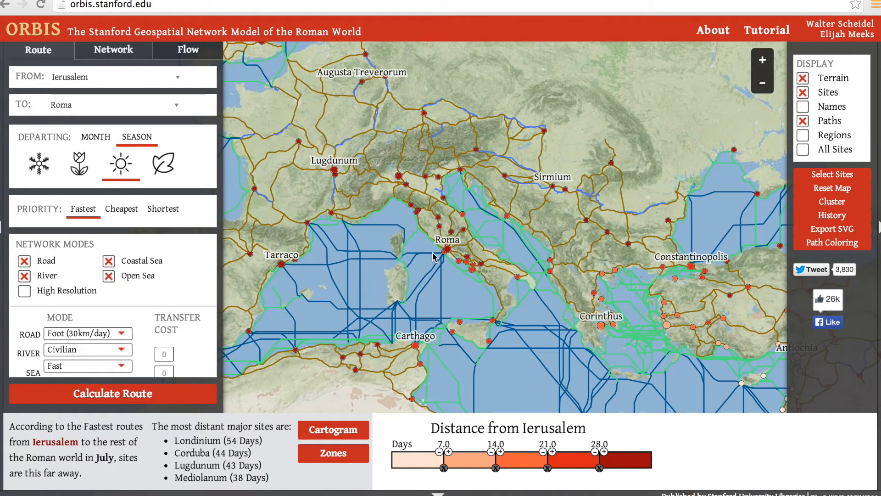
Calculate the cheapest summer network with Ierusalem as the center and the direction set to To.
click(112, 51)
click(120, 210)
click(137, 108)
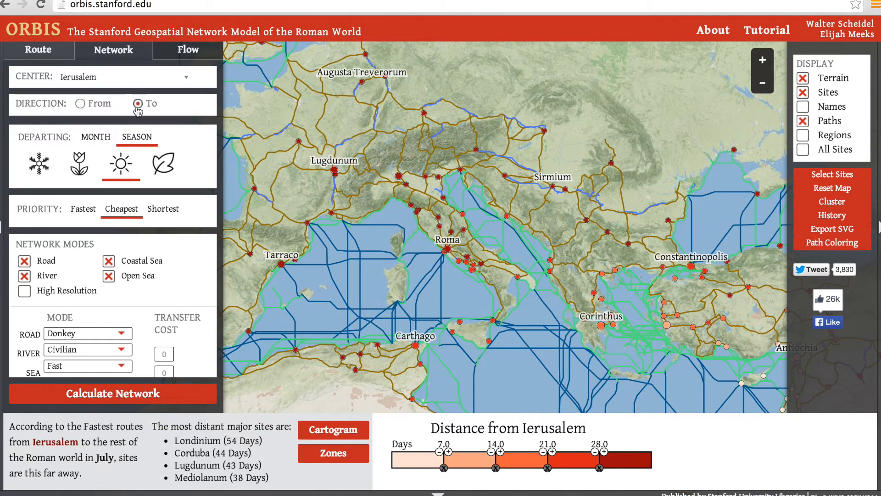
click(139, 395)
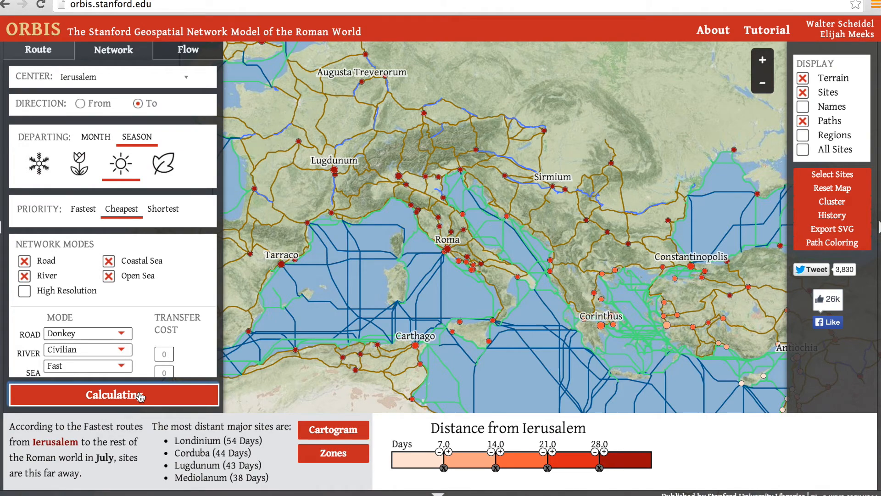
Change the network's center to Roma and recalculate the cheapest network to it.
click(121, 79)
text(Roma)
key(Return)
click(140, 393)
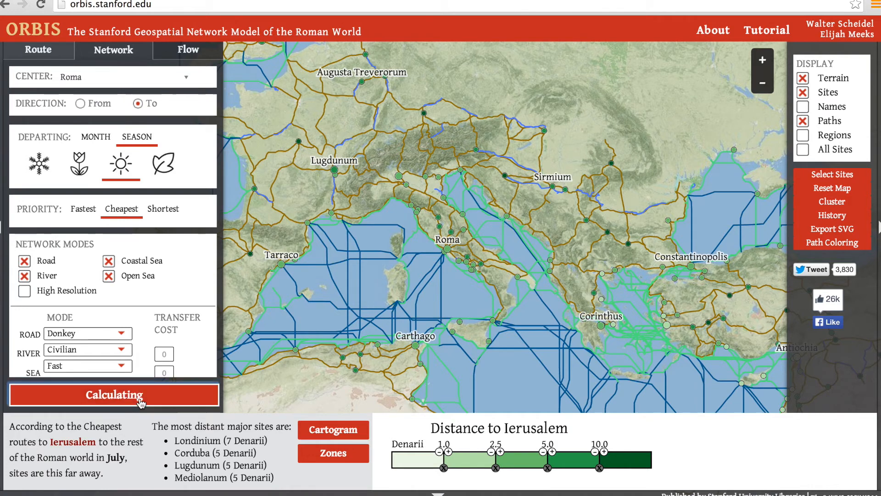
Change the network's center to Constantinopolis and calculate the cheapest summer network to it.
click(113, 79)
text(const)
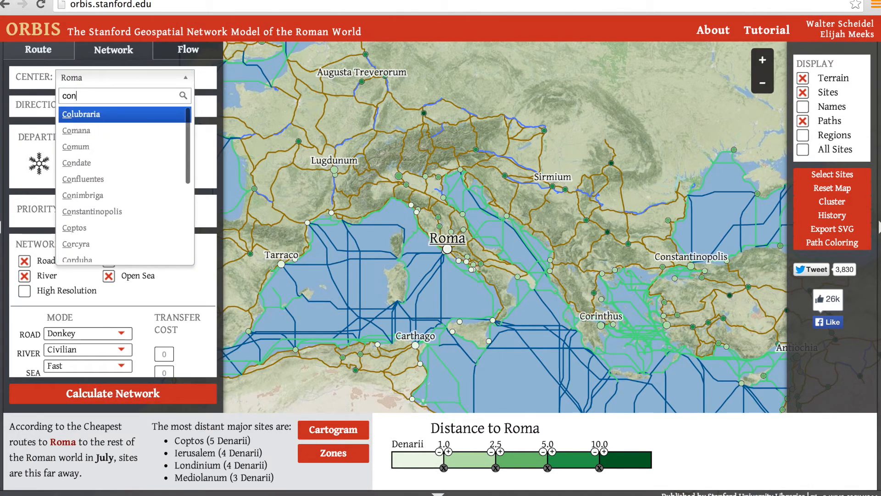
key(Return)
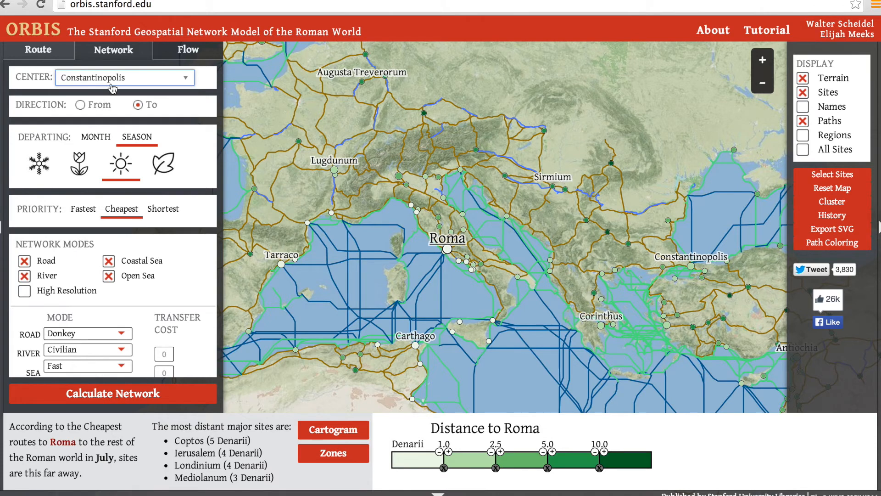
click(109, 403)
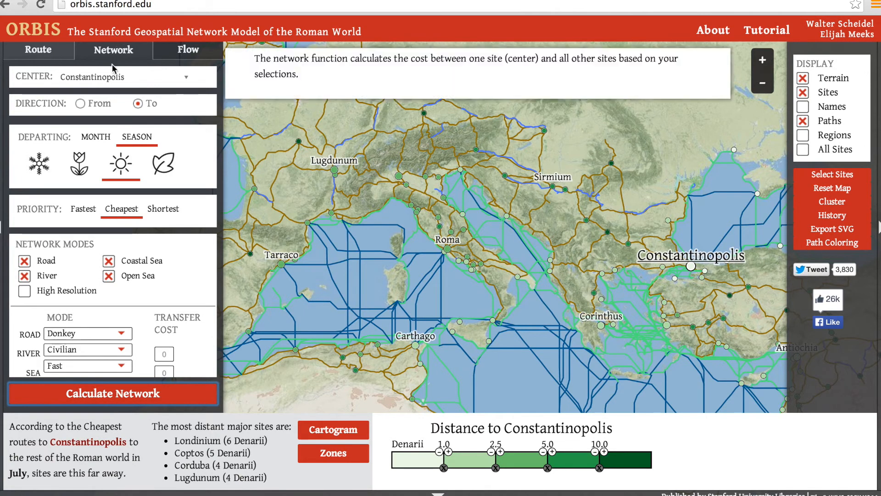
Set Londinium as the network's center and recalculate the cheapest summer network to it.
click(124, 79)
text(lond)
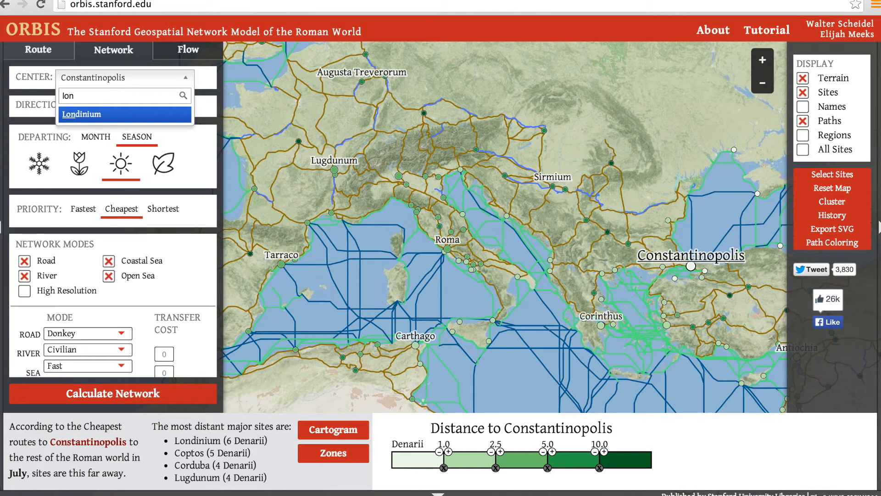
key(Return)
click(153, 402)
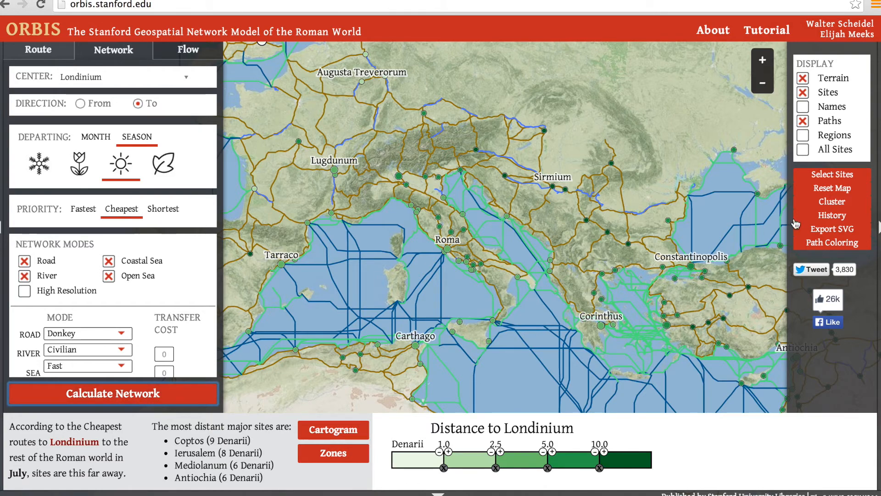
Cluster the sites by the four calculated networks with the Cheapest priority and a frontier tolerance of 0.1.
click(827, 204)
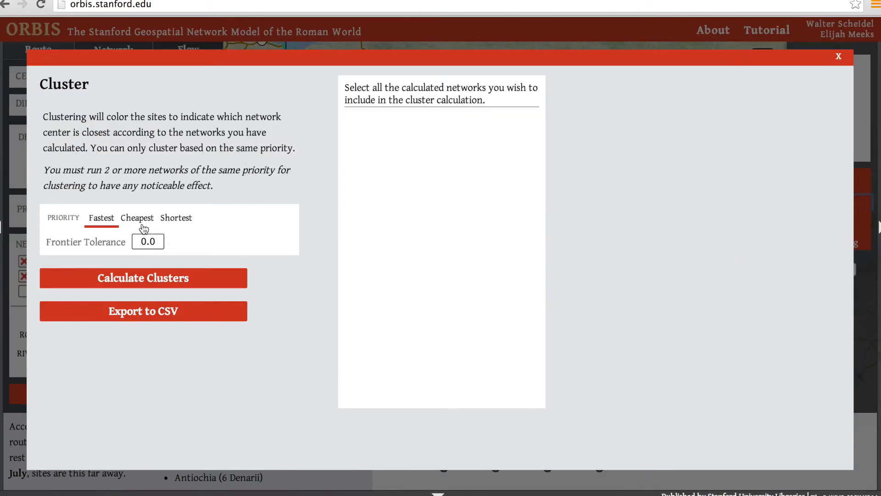
click(143, 228)
click(151, 242)
key(BackSpace)
text(1)
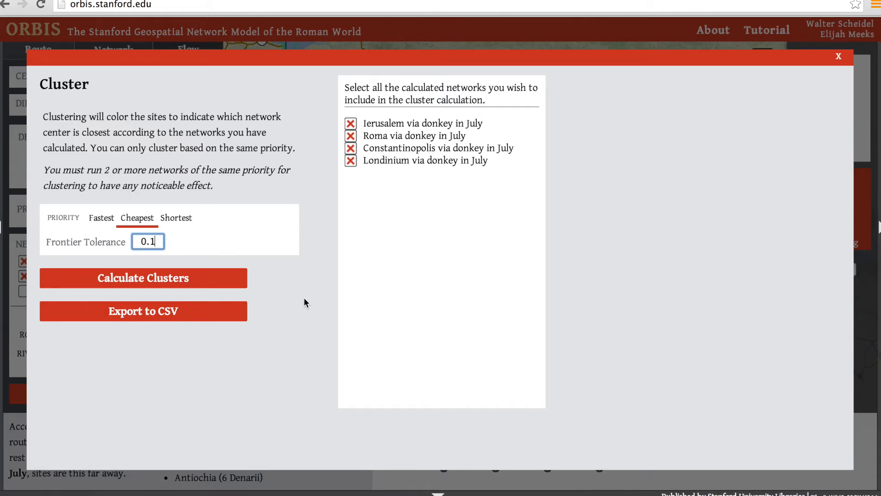
click(220, 279)
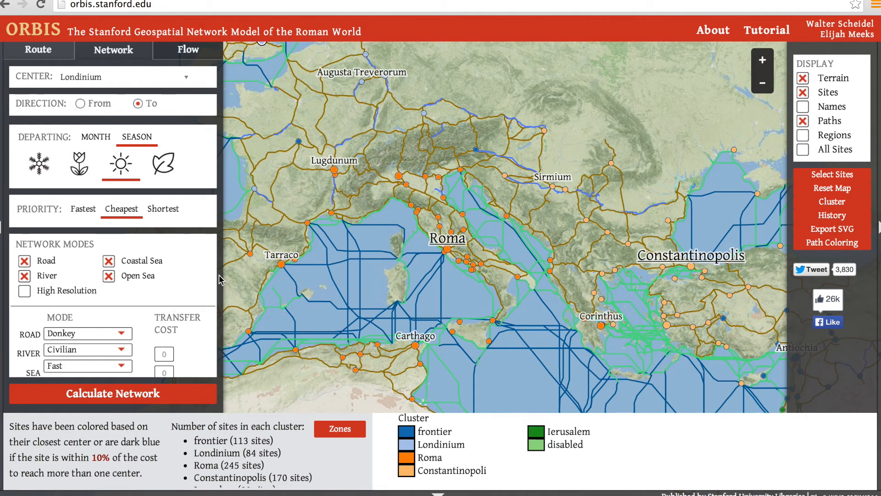
Display the zones of the calculated clusters across the whole Roman network on the map.
scroll(377, 279, down, 2)
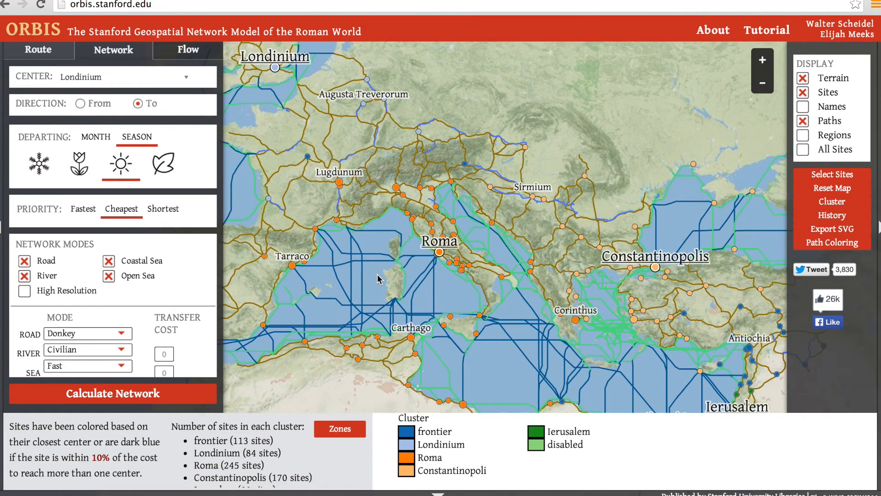
drag(378, 262, 406, 217)
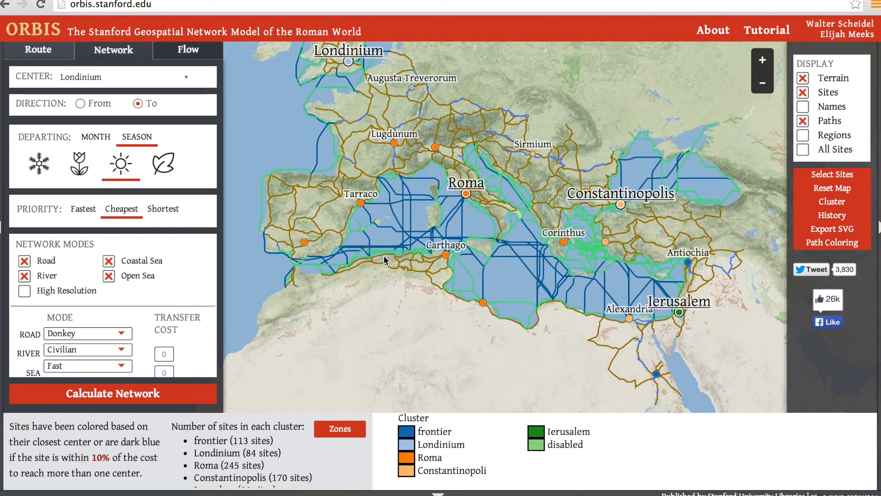
click(343, 430)
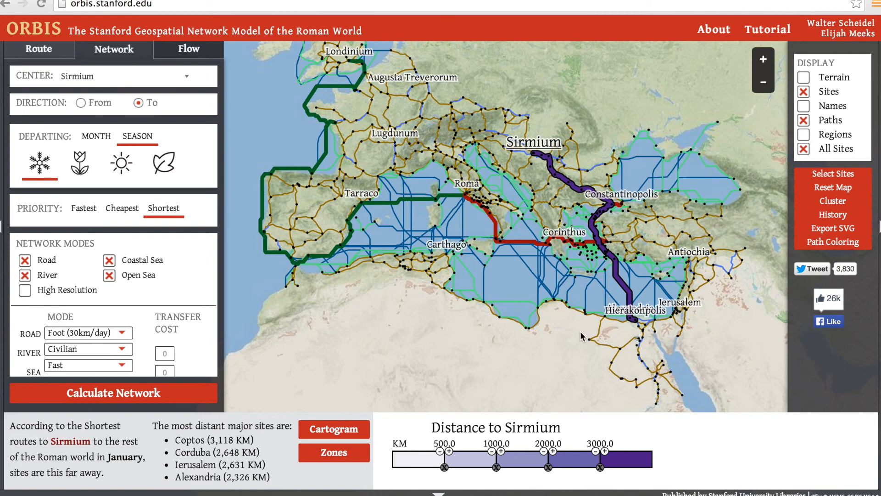
Find the Sirmium Flow map in the history of calculated results and open it in a new browser tab.
click(833, 214)
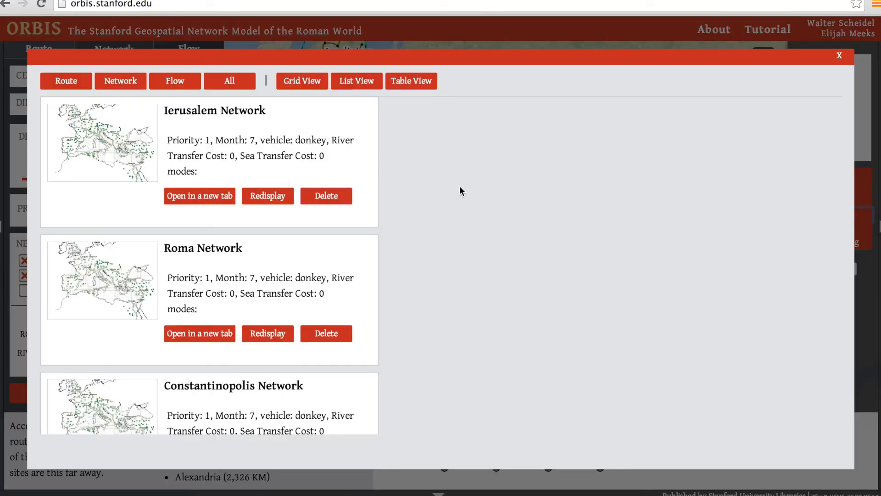
scroll(217, 176, down, 1)
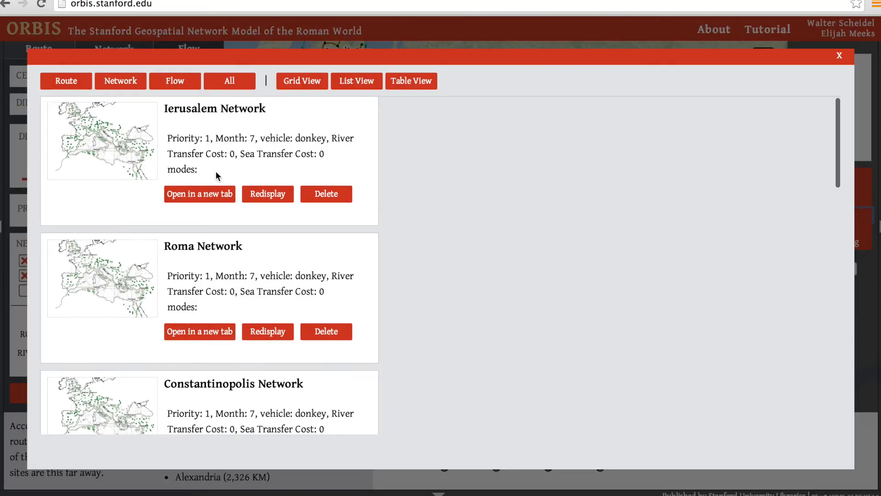
scroll(217, 176, down, 8)
scroll(216, 172, down, 12)
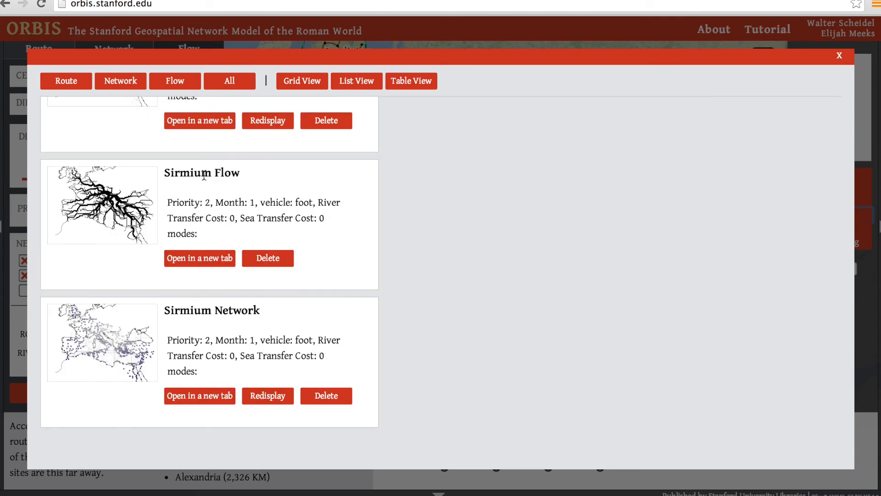
click(223, 257)
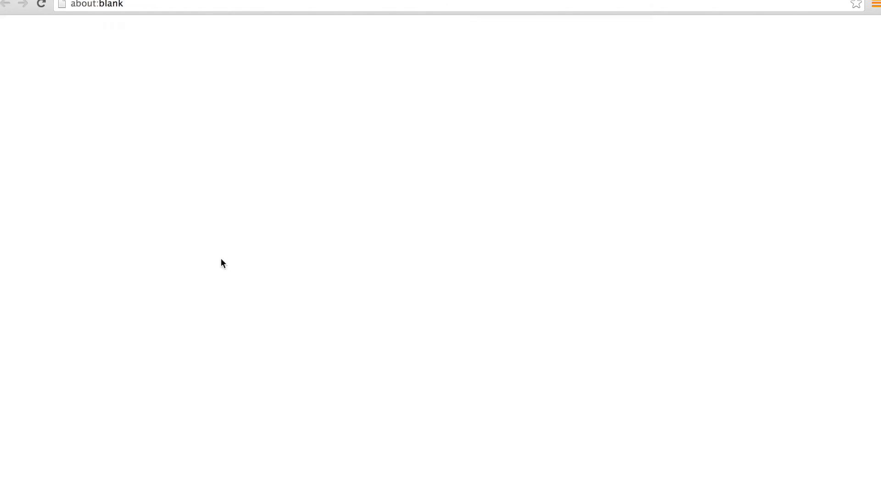